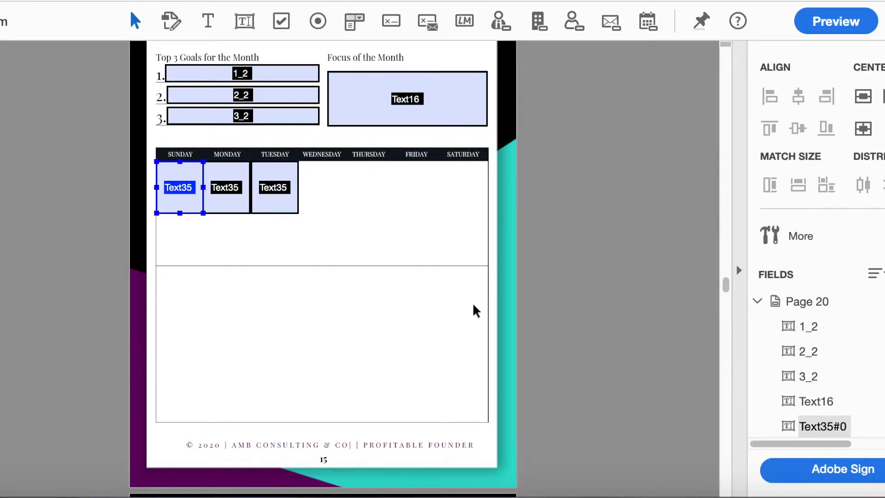
Compare the calendar form fields on pages 14, 15 and 16 of the Annual Plan
{"action": "scroll", "coordinate": [476, 311], "scroll_direction": "up", "scroll_amount": 2}
{"action": "scroll", "coordinate": [210, 279], "scroll_direction": "down", "scroll_amount": 4}
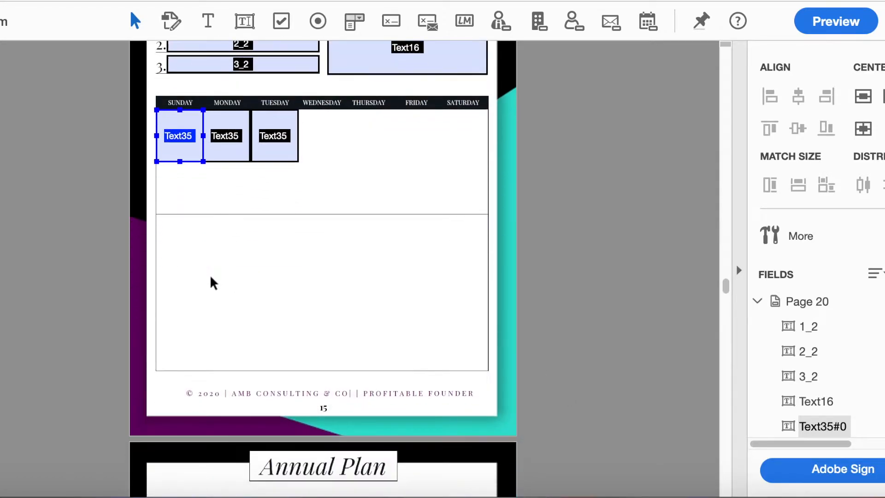
{"action": "scroll", "coordinate": [210, 279], "scroll_direction": "up", "scroll_amount": 14}
{"action": "scroll", "coordinate": [211, 278], "scroll_direction": "up", "scroll_amount": 6}
{"action": "scroll", "coordinate": [210, 278], "scroll_direction": "down", "scroll_amount": 20}
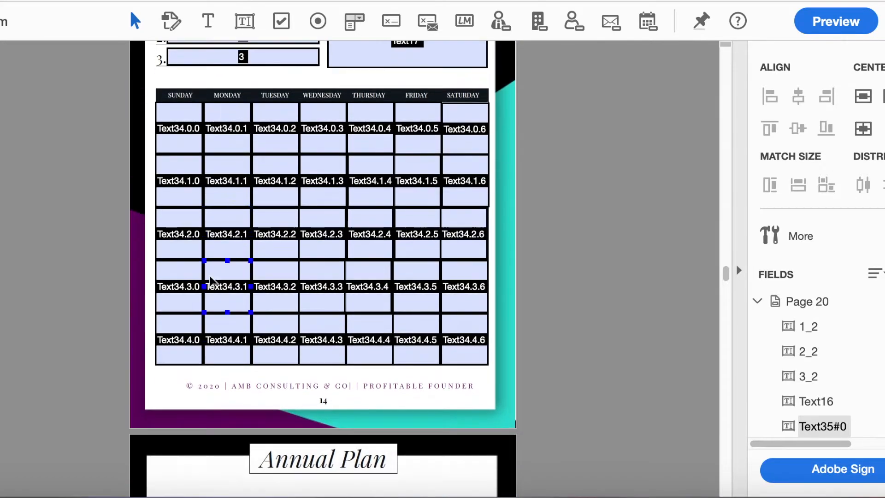
{"action": "scroll", "coordinate": [210, 277], "scroll_direction": "down", "scroll_amount": 11}
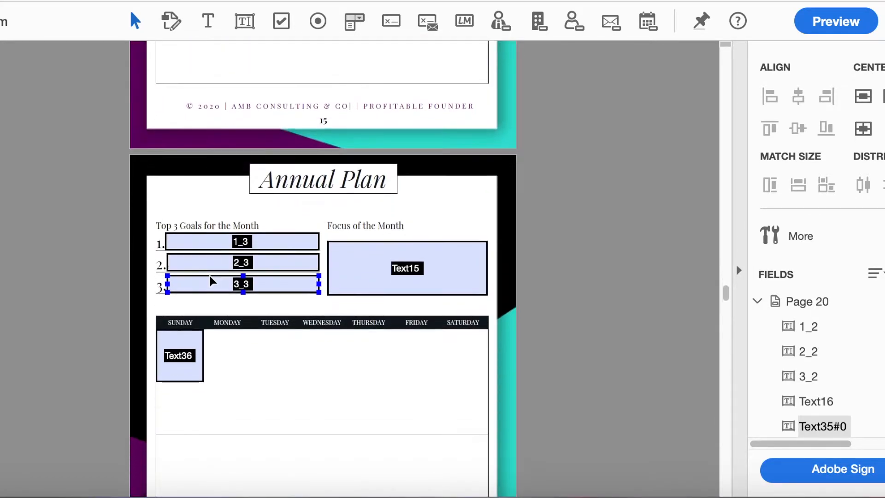
{"action": "scroll", "coordinate": [210, 278], "scroll_direction": "up", "scroll_amount": 7}
{"action": "scroll", "coordinate": [211, 278], "scroll_direction": "up", "scroll_amount": 7}
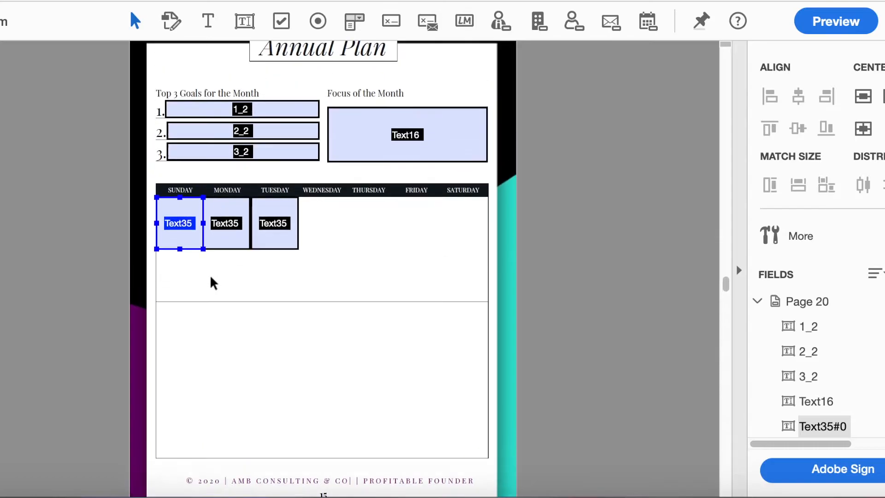
{"action": "scroll", "coordinate": [210, 277], "scroll_direction": "up", "scroll_amount": 4}
{"action": "scroll", "coordinate": [210, 280], "scroll_direction": "up", "scroll_amount": 12}
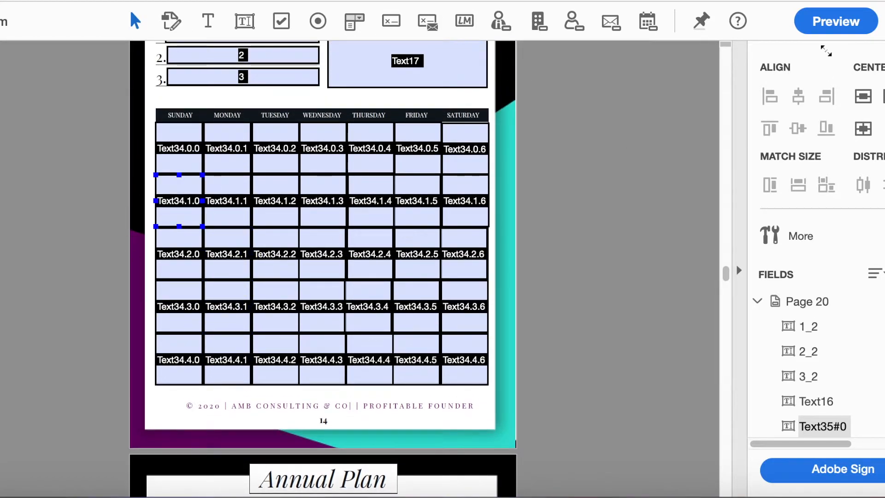
Preview the form, enter "hes" in the first Sunday cell on page 14 as a test, and clear it
{"action": "left_click", "coordinate": [830, 22]}
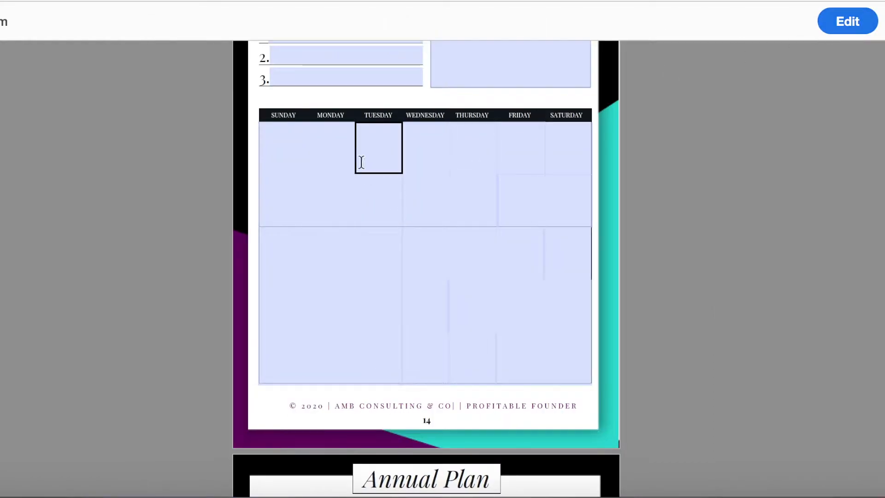
{"action": "left_click", "coordinate": [292, 158]}
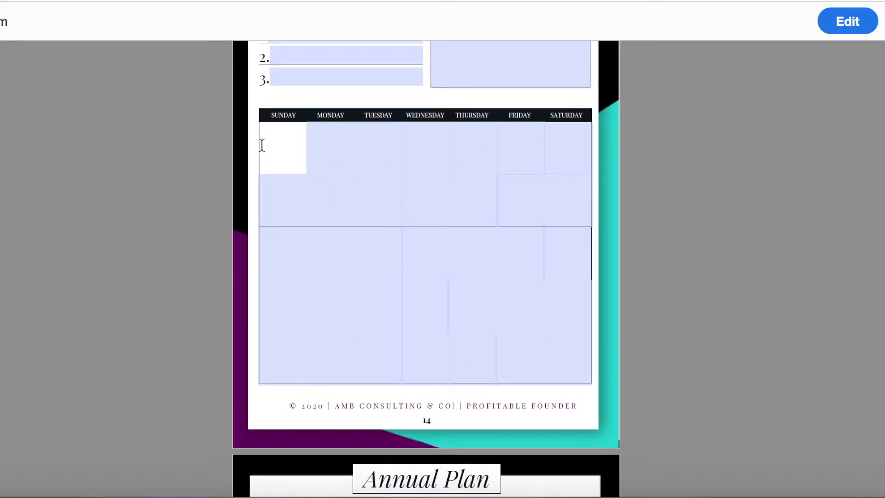
{"action": "type", "text": "hes"}
{"action": "left_click", "coordinate": [244, 228]}
{"action": "left_click", "coordinate": [628, 189]}
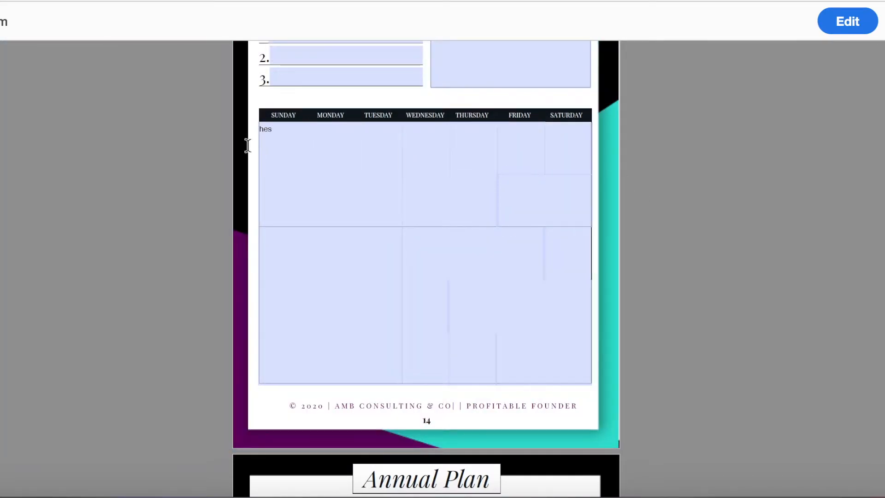
{"action": "double_click", "coordinate": [269, 129]}
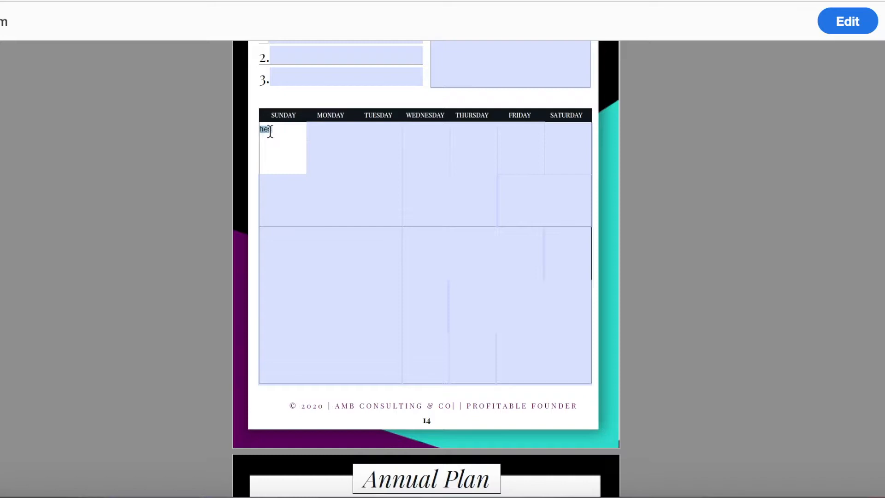
{"action": "key", "text": "BackSpace"}
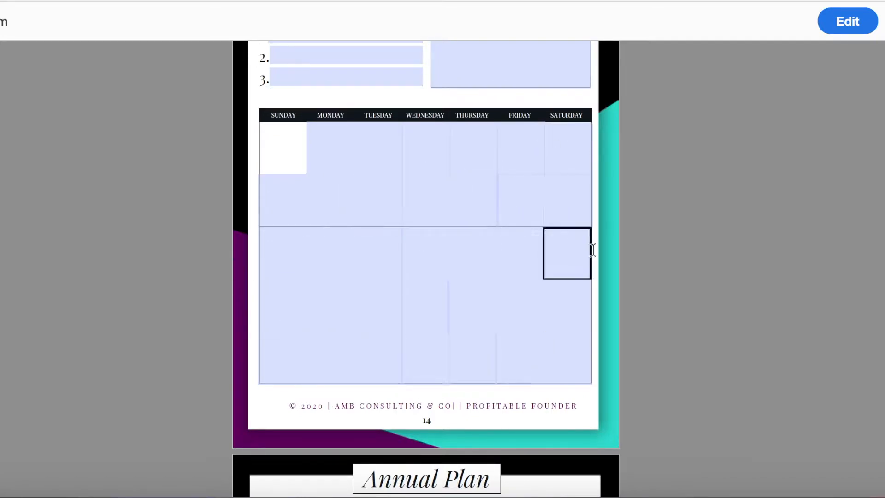
Enter "head" in the first Sunday cell on page 15 as a test and clear it
{"action": "scroll", "coordinate": [599, 184], "scroll_direction": "down", "scroll_amount": 5}
{"action": "scroll", "coordinate": [409, 263], "scroll_direction": "down", "scroll_amount": 3}
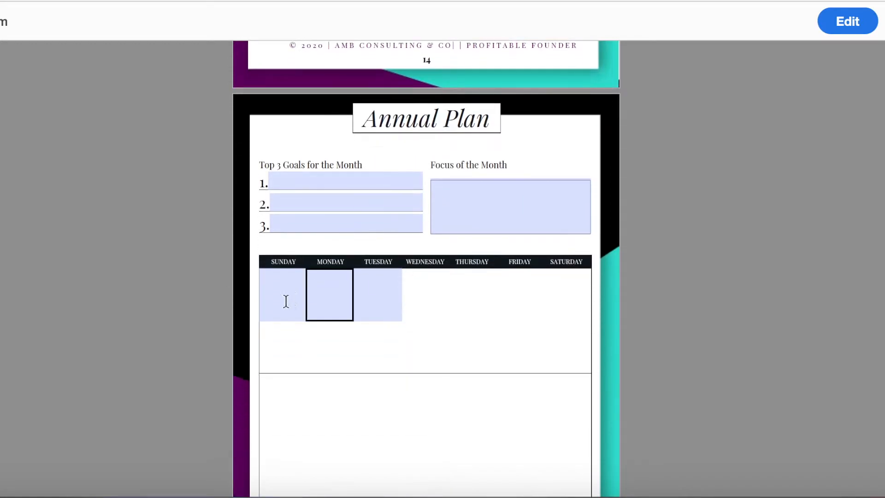
{"action": "left_click", "coordinate": [270, 300]}
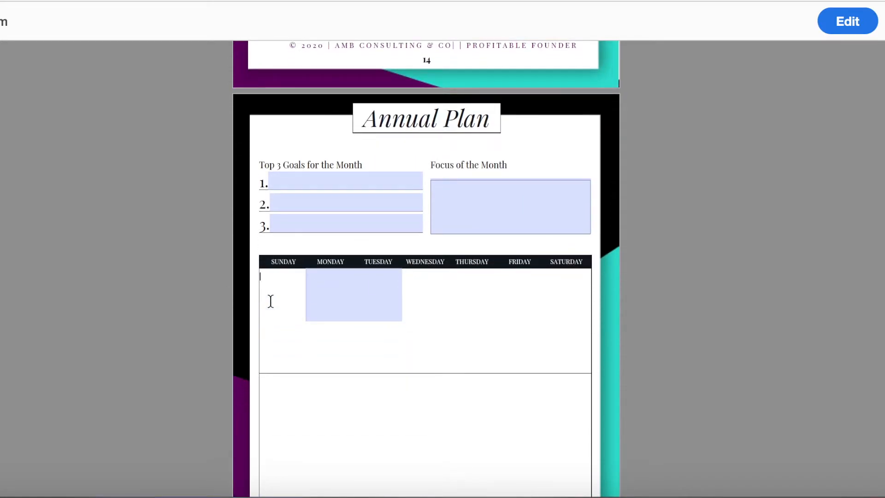
{"action": "type", "text": "head"}
{"action": "left_click", "coordinate": [739, 302]}
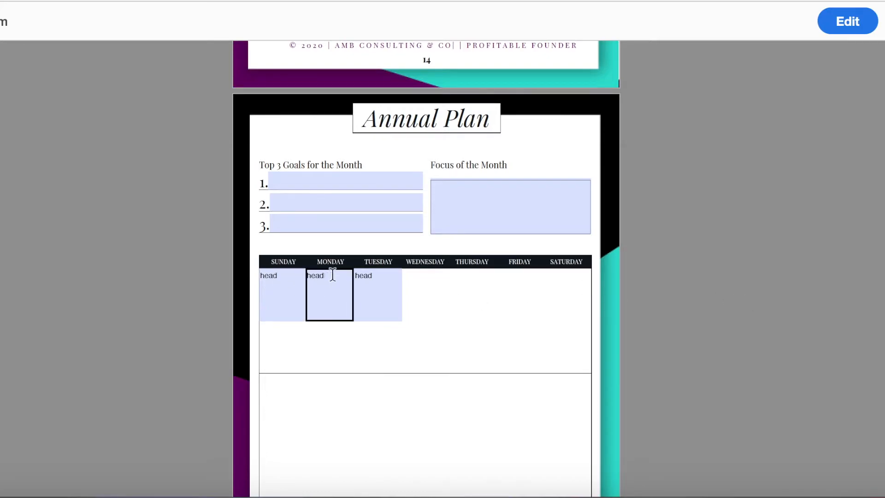
{"action": "double_click", "coordinate": [282, 275]}
{"action": "key", "text": "BackSpace"}
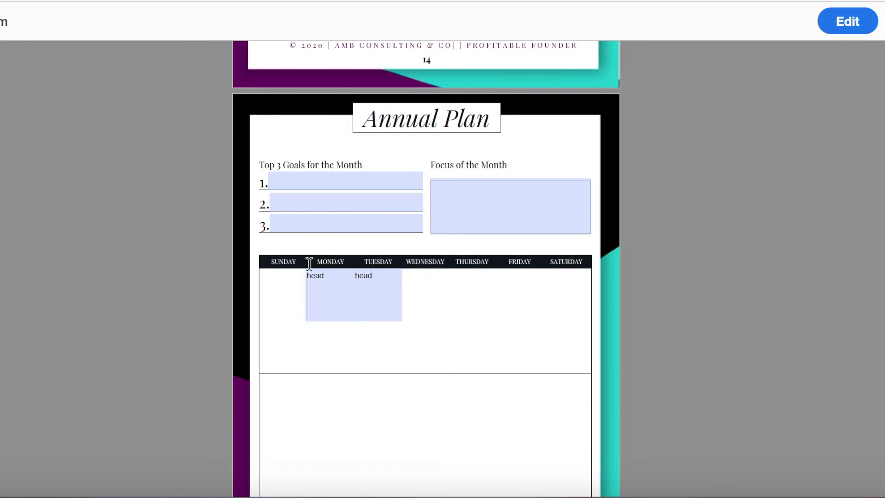
{"action": "left_click", "coordinate": [711, 217]}
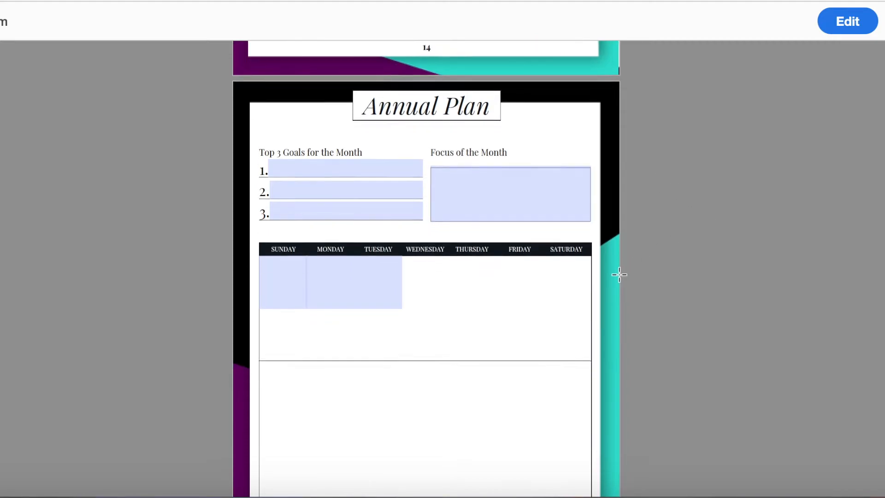
On page 14, enter "kljfdjf" in the first Sunday cell, "sdnfsn" in the first Wednesday cell and ",dmf" in the second Wednesday cell
{"action": "scroll", "coordinate": [618, 274], "scroll_direction": "up", "scroll_amount": 7}
{"action": "left_click", "coordinate": [294, 103]}
{"action": "type", "text": "kljfdjf"}
{"action": "left_click", "coordinate": [732, 110]}
{"action": "left_click", "coordinate": [410, 132]}
{"action": "type", "text": "sdnfsn"}
{"action": "left_click", "coordinate": [689, 203]}
{"action": "left_click", "coordinate": [439, 174]}
{"action": "type", "text": ",dmf"}
{"action": "left_click", "coordinate": [691, 144]}
Clear the test text from the two Wednesday cells and the Sunday cell on page 14
{"action": "left_click", "coordinate": [432, 154]}
{"action": "key", "text": "ctrl+a"}
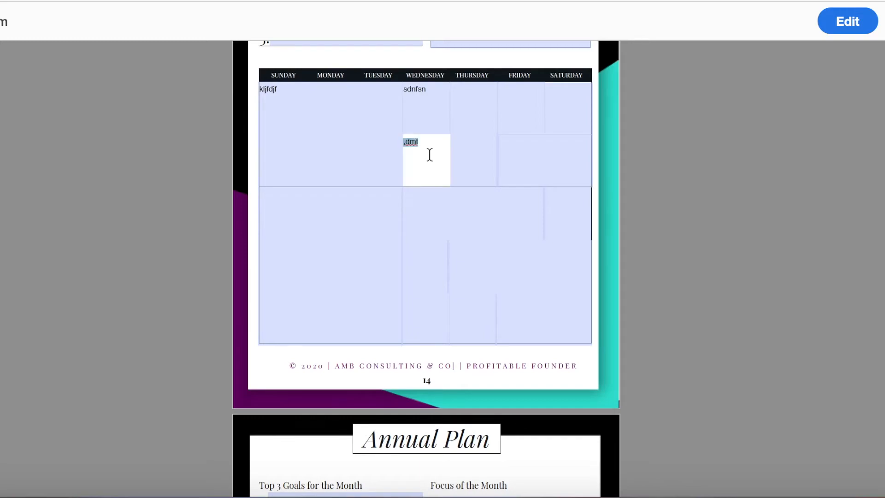
{"action": "key", "text": "BackSpace"}
{"action": "left_click", "coordinate": [429, 94]}
{"action": "key", "text": "ctrl+a"}
{"action": "key", "text": "BackSpace"}
{"action": "left_click", "coordinate": [266, 100]}
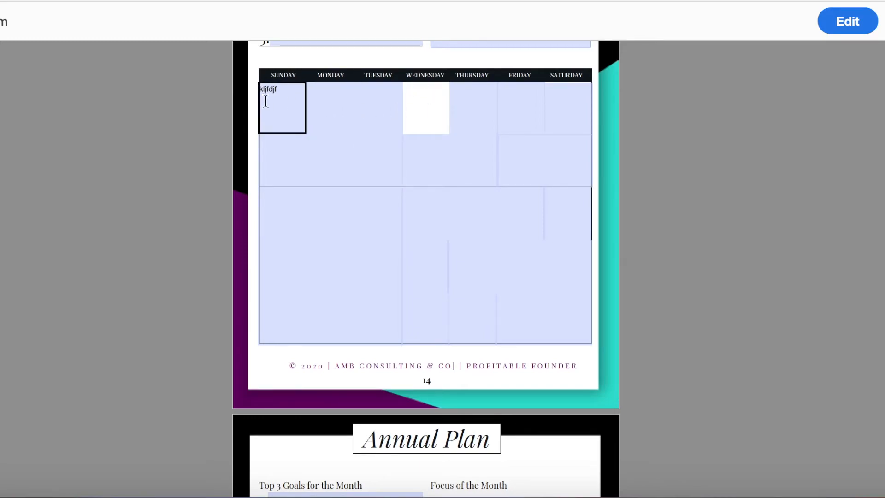
{"action": "key", "text": "ctrl+a"}
{"action": "key", "text": "BackSpace"}
{"action": "left_click", "coordinate": [784, 185]}
Return to form editing and enable Multi-line for the first Sunday text field on page 16
{"action": "scroll", "coordinate": [784, 184], "scroll_direction": "down", "scroll_amount": 15}
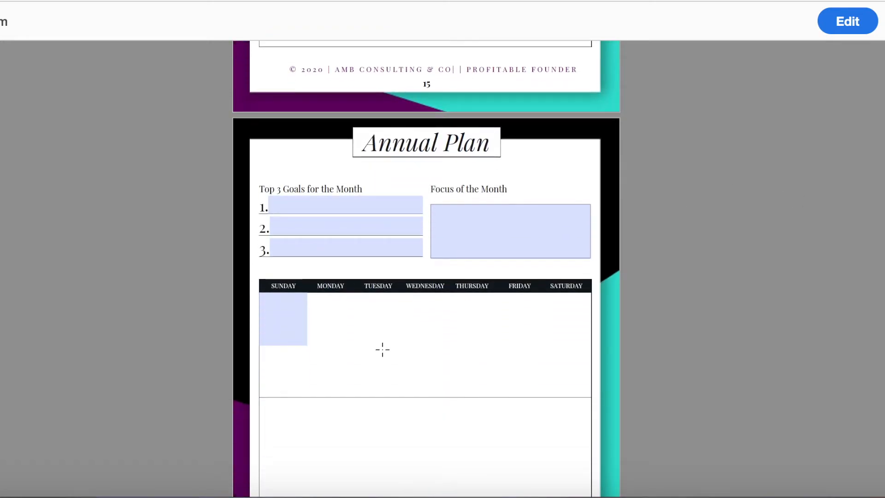
{"action": "scroll", "coordinate": [298, 353], "scroll_direction": "up", "scroll_amount": 12}
{"action": "scroll", "coordinate": [366, 255], "scroll_direction": "up", "scroll_amount": 1}
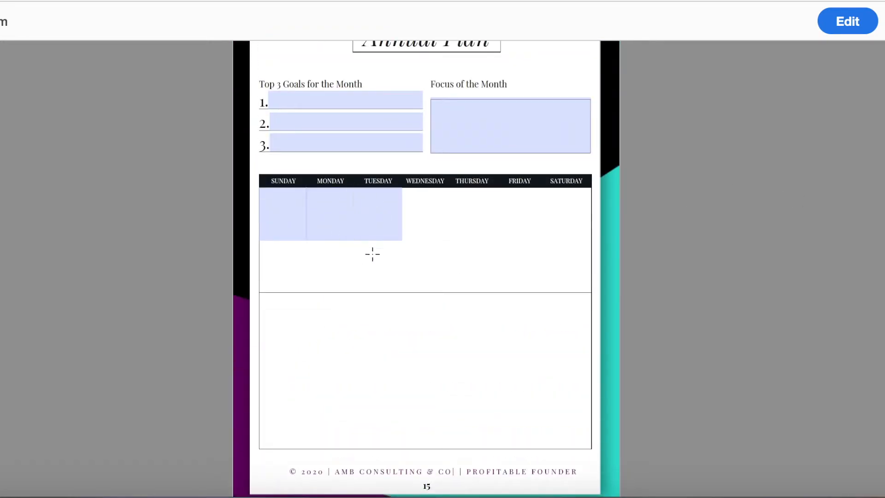
{"action": "scroll", "coordinate": [304, 296], "scroll_direction": "up", "scroll_amount": 12}
{"action": "scroll", "coordinate": [304, 298], "scroll_direction": "down", "scroll_amount": 3}
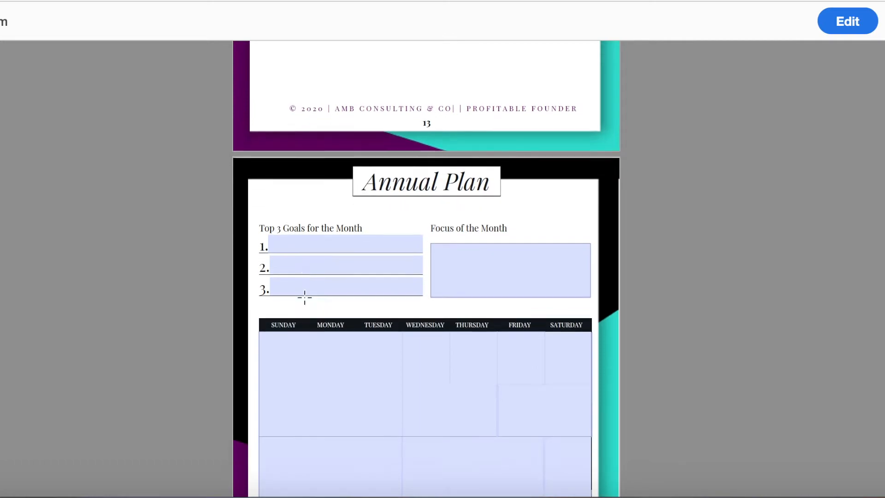
{"action": "scroll", "coordinate": [305, 297], "scroll_direction": "down", "scroll_amount": 20}
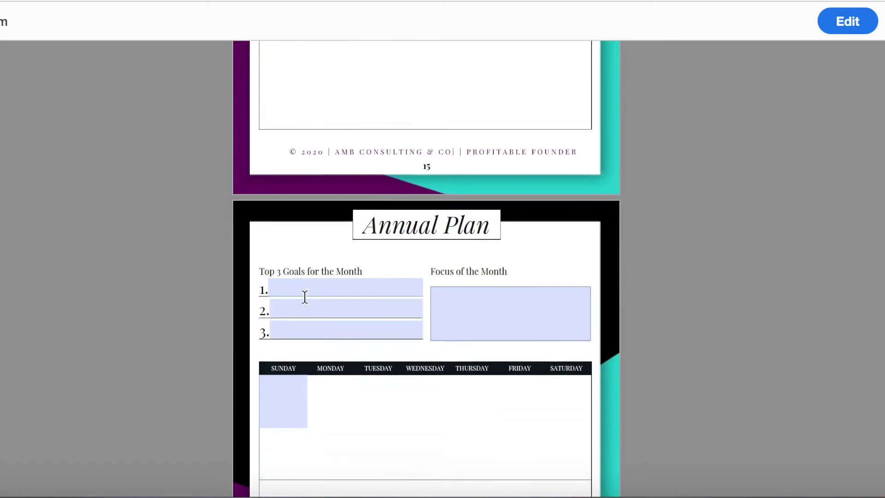
{"action": "left_click", "coordinate": [846, 21]}
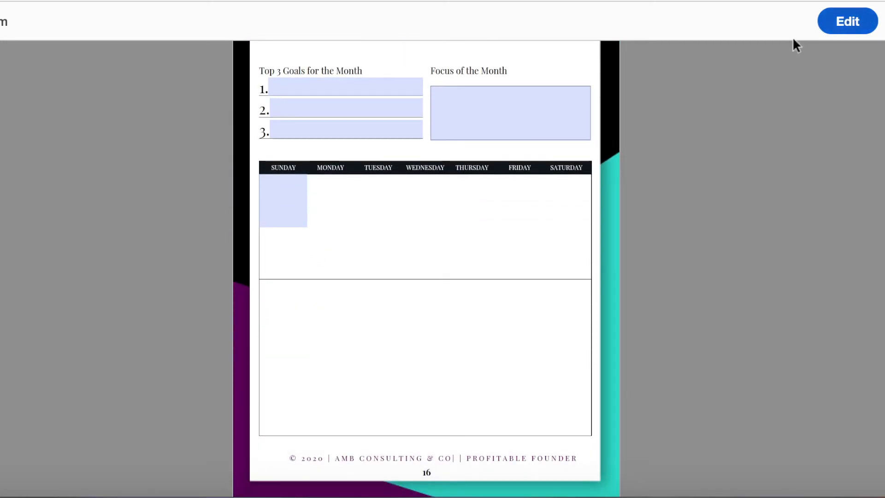
{"action": "left_click", "coordinate": [182, 216]}
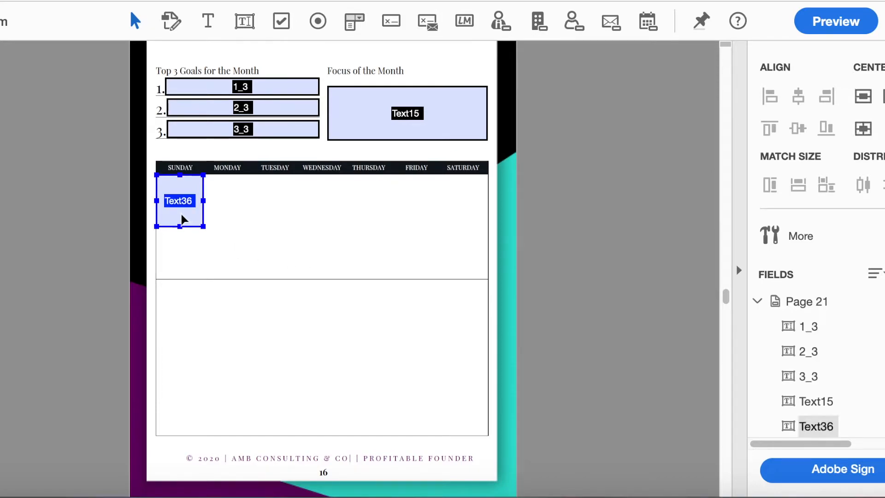
{"action": "double_click", "coordinate": [181, 202]}
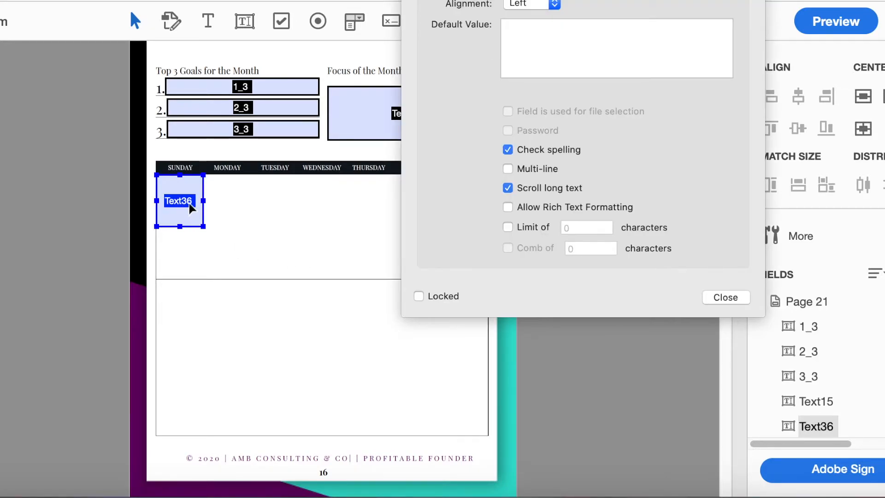
{"action": "left_click", "coordinate": [509, 169]}
{"action": "left_click", "coordinate": [709, 297]}
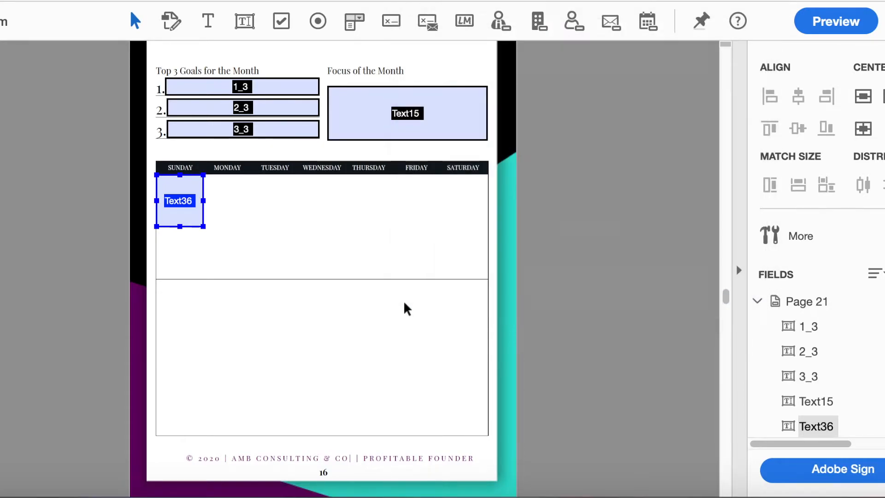
Reopen the page 16 Sunday field's properties and review its text options, font size and font
{"action": "right_click", "coordinate": [176, 203]}
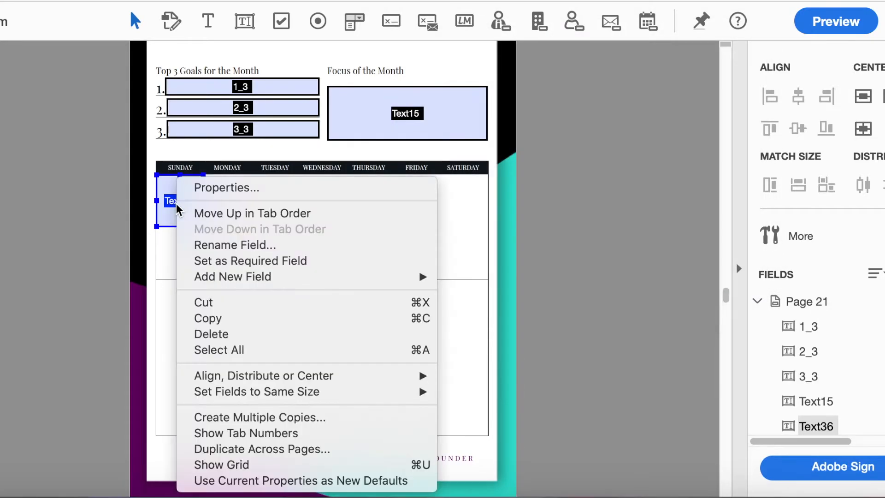
{"action": "left_click", "coordinate": [226, 187]}
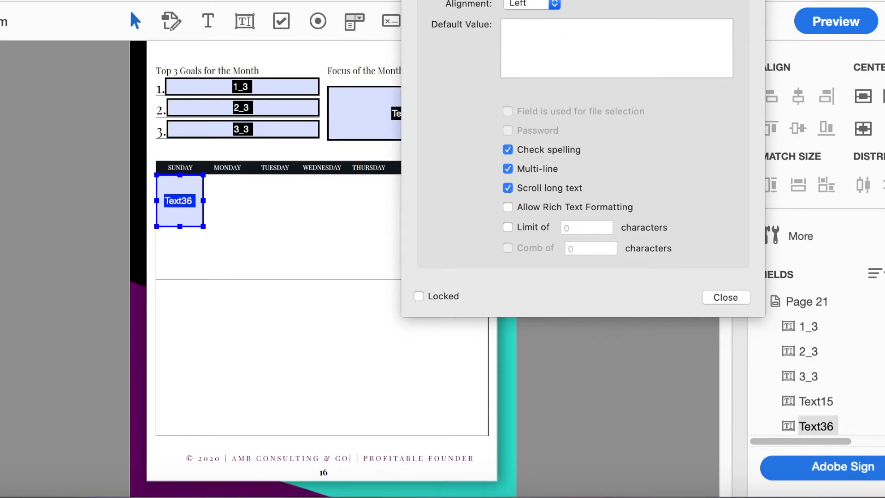
{"action": "left_click", "coordinate": [497, 1]}
{"action": "left_click", "coordinate": [543, 94]}
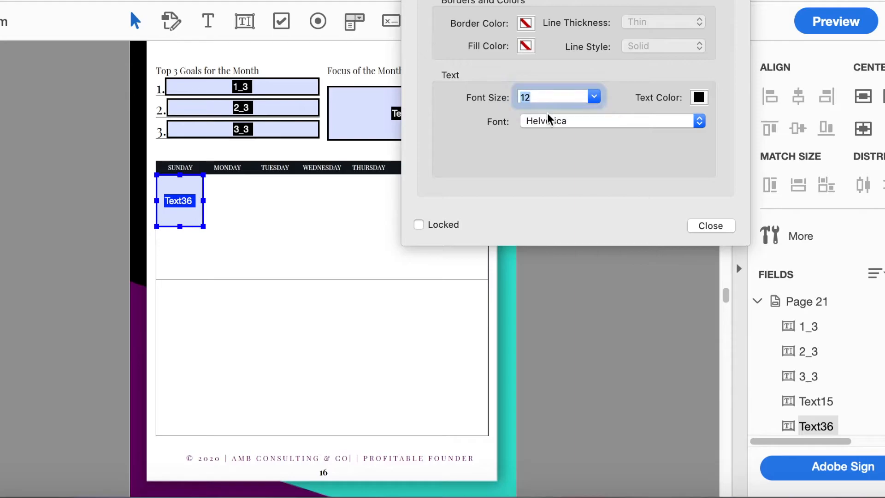
{"action": "left_click", "coordinate": [546, 116]}
{"action": "left_click", "coordinate": [483, 136]}
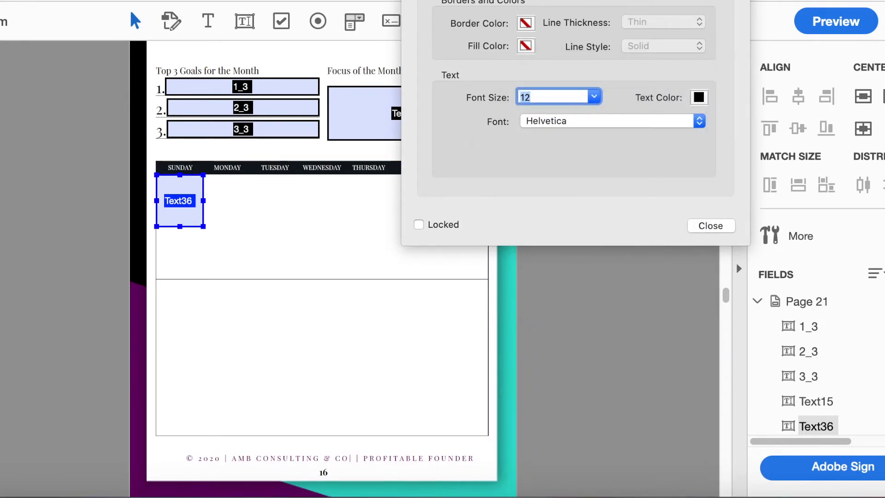
Rename the page 16 Sunday field as text36 and close its properties
{"action": "left_click", "coordinate": [497, 0]}
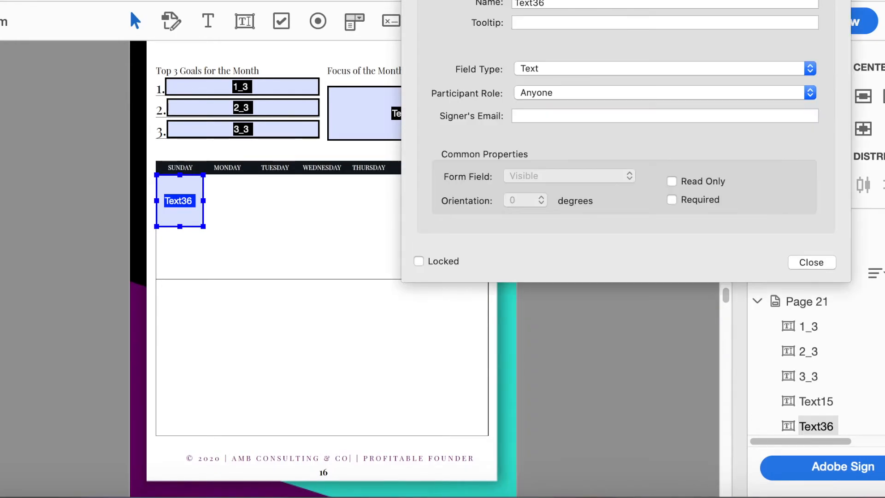
{"action": "double_click", "coordinate": [526, 6]}
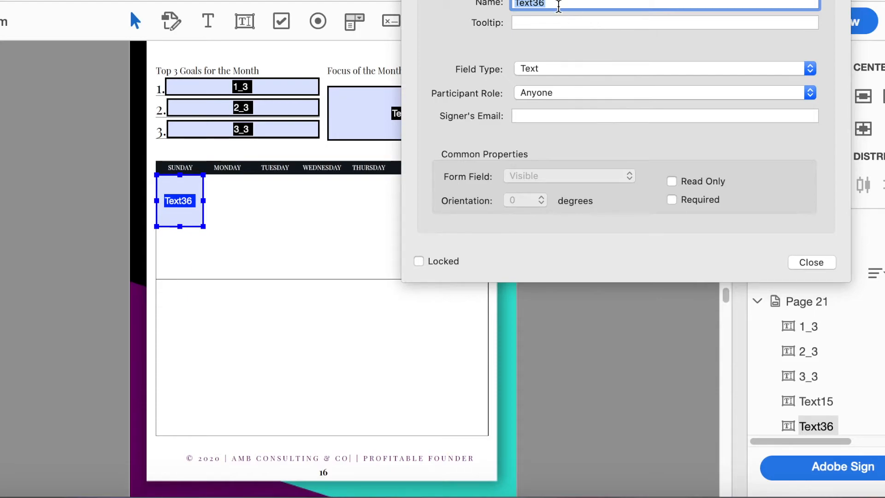
{"action": "type", "text": "month"}
{"action": "key", "text": "BackSpace"}
{"action": "key", "text": "BackSpace"}
{"action": "key", "text": "BackSpace"}
{"action": "key", "text": "BackSpace"}
{"action": "key", "text": "BackSpace"}
{"action": "type", "text": "text36"}
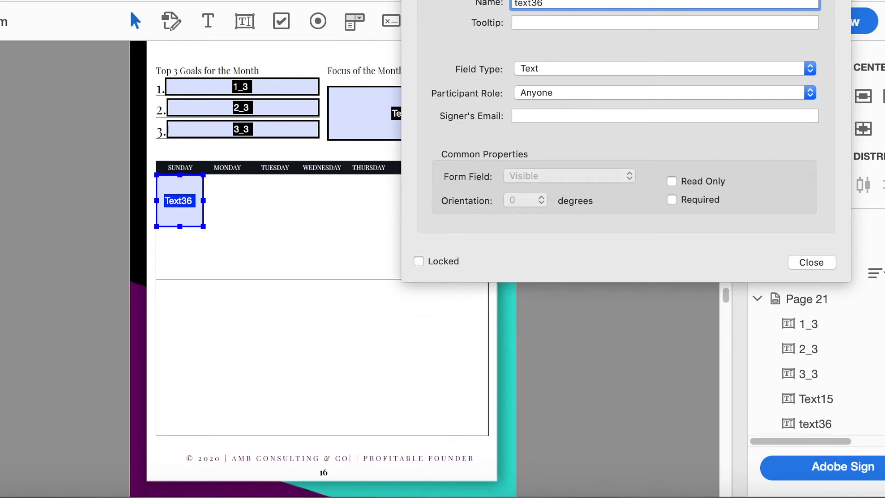
{"action": "left_click", "coordinate": [683, 5]}
{"action": "left_click", "coordinate": [846, 165]}
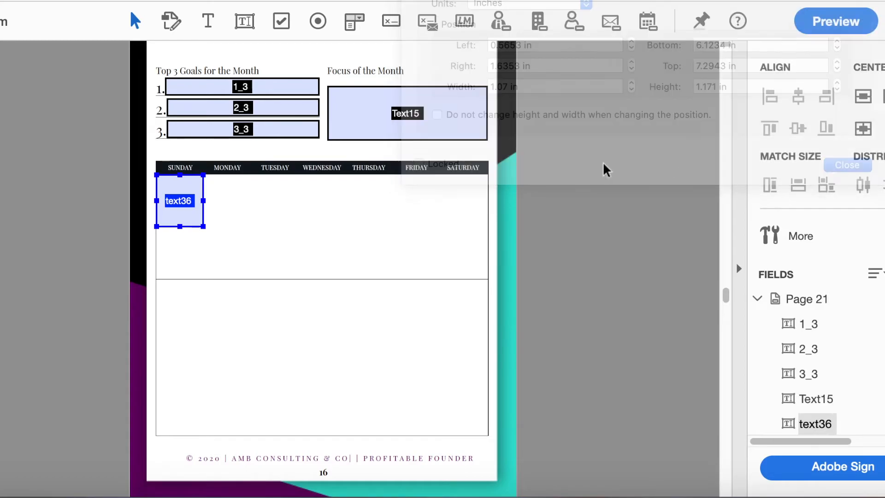
Start creating multiple copies of the text36 field and adjust the overall size to 1.61 in wide and 1.78 in high
{"action": "right_click", "coordinate": [181, 204]}
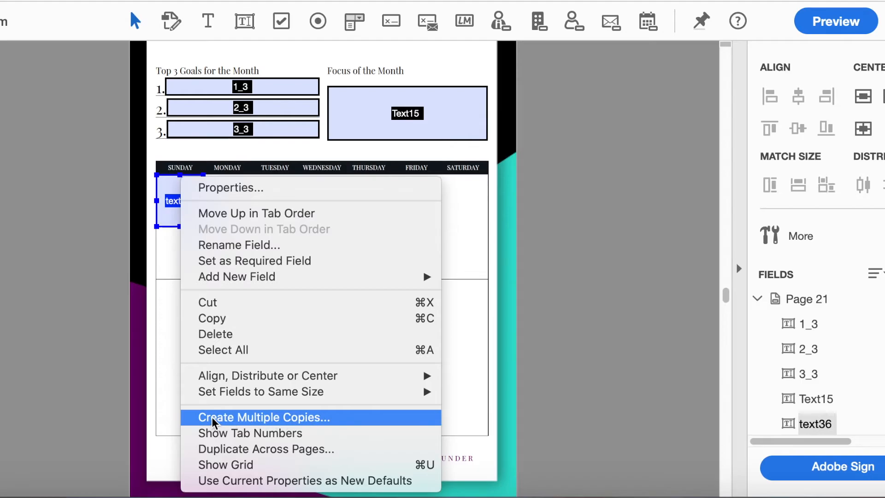
{"action": "left_click", "coordinate": [254, 416]}
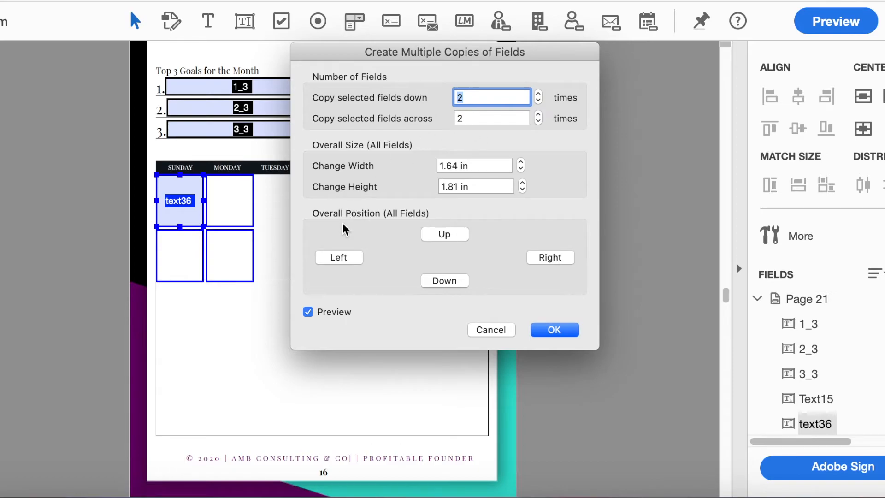
{"action": "left_click", "coordinate": [520, 169]}
{"action": "left_click", "coordinate": [522, 183]}
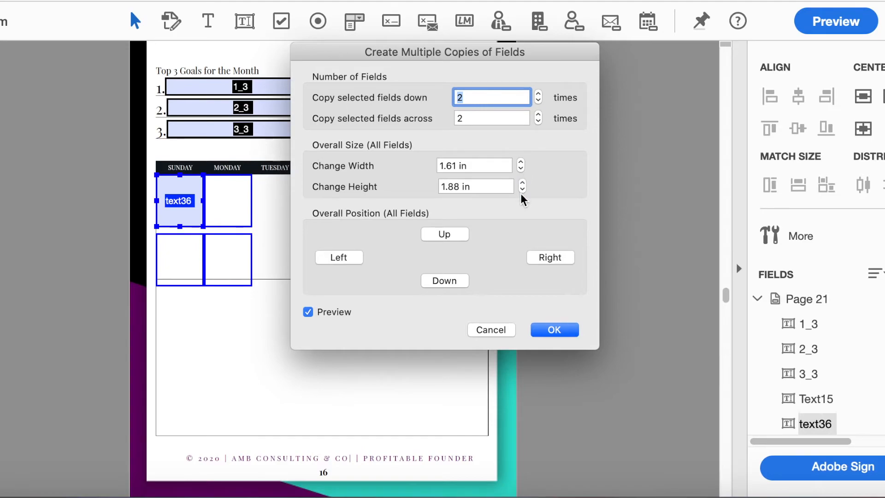
{"action": "left_click", "coordinate": [521, 189]}
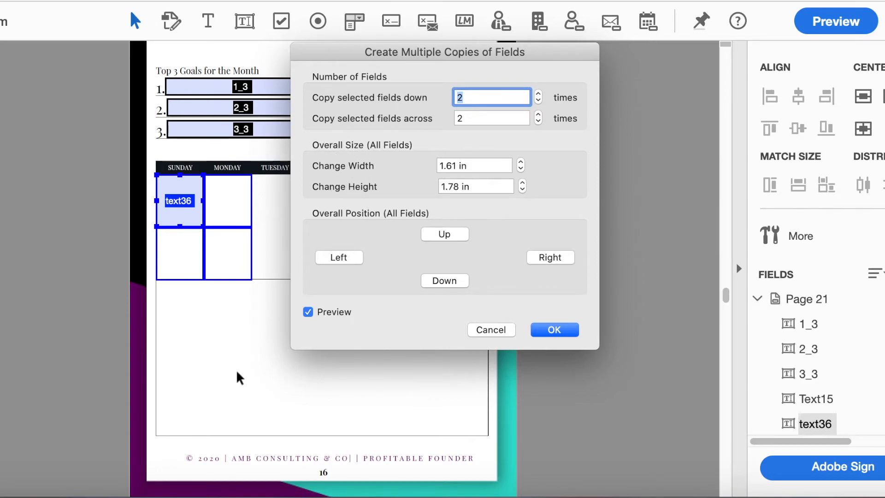
Compare the previewed copies with the printed calendar grid and fine-tune their overall height
{"action": "scroll", "coordinate": [228, 315], "scroll_direction": "up", "scroll_amount": 5}
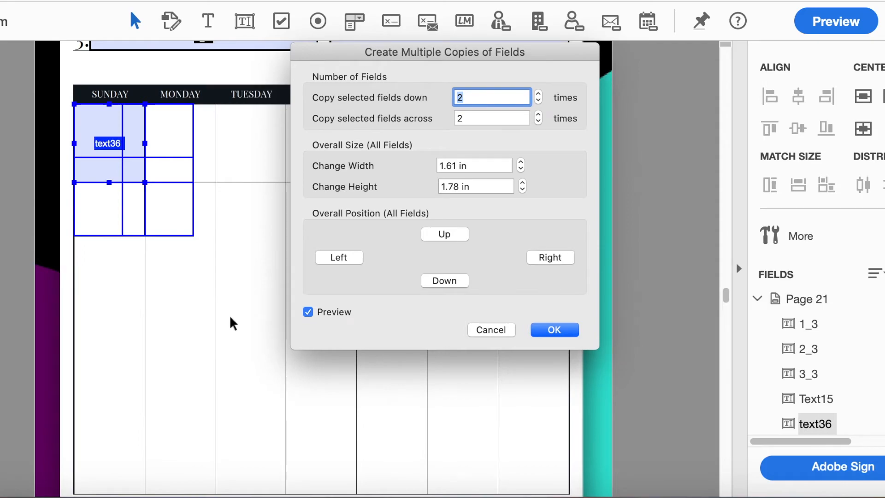
{"action": "scroll", "coordinate": [230, 317], "scroll_direction": "up", "scroll_amount": 1}
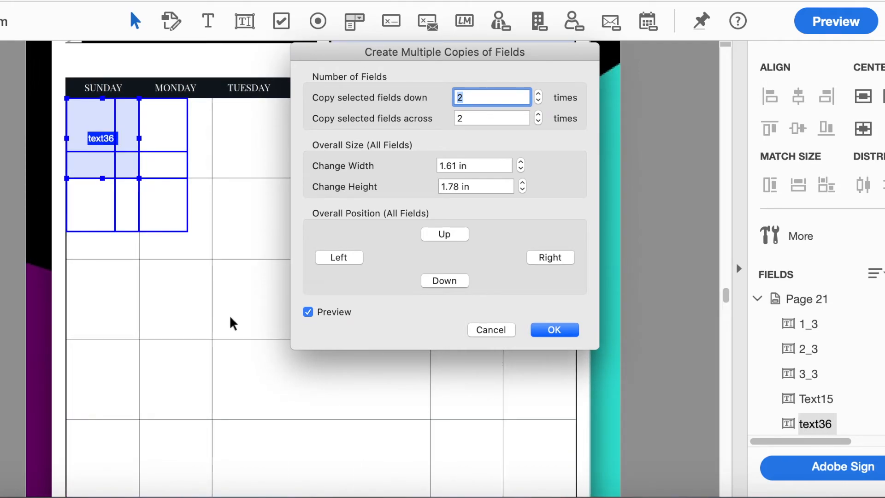
{"action": "scroll", "coordinate": [228, 314], "scroll_direction": "up", "scroll_amount": 5}
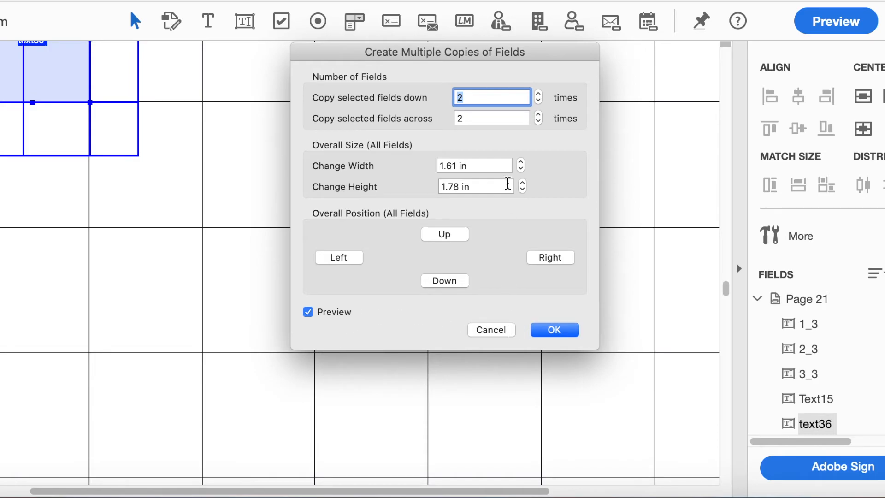
{"action": "scroll", "coordinate": [139, 256], "scroll_direction": "down", "scroll_amount": 3}
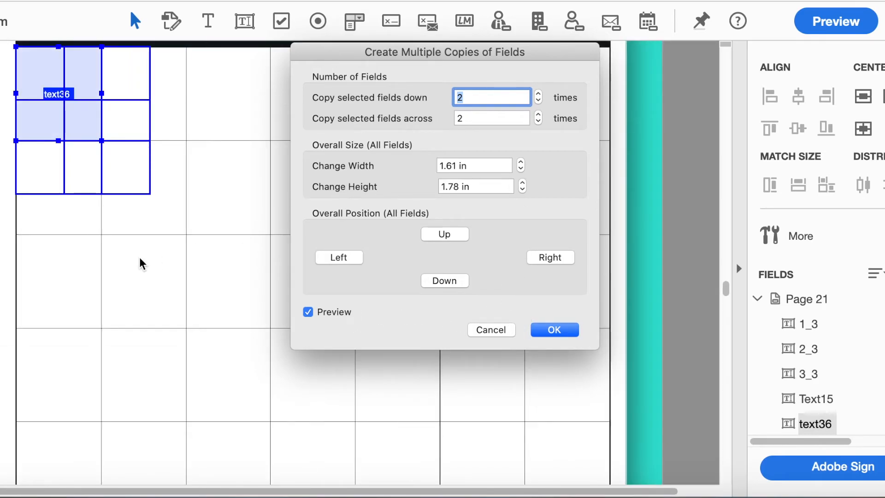
{"action": "scroll", "coordinate": [139, 256], "scroll_direction": "down", "scroll_amount": 3}
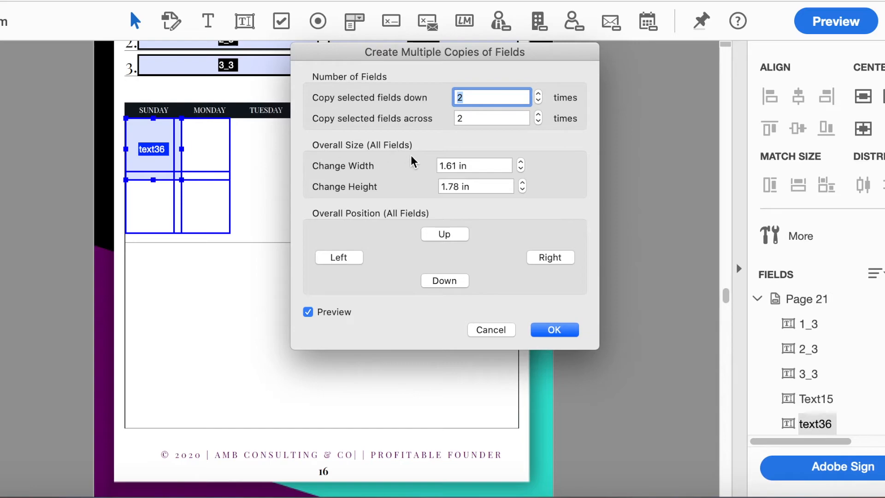
{"action": "left_click", "coordinate": [521, 182]}
{"action": "left_click", "coordinate": [522, 183]}
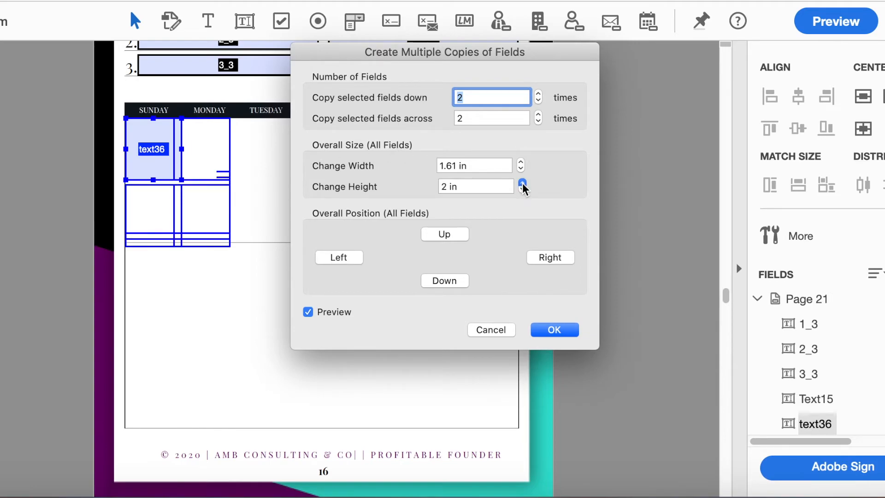
{"action": "left_click", "coordinate": [523, 188]}
{"action": "left_click", "coordinate": [523, 189]}
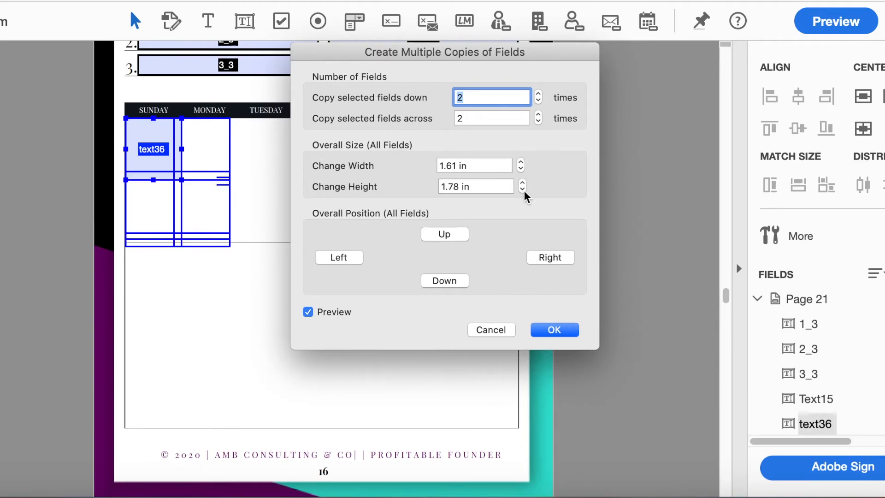
{"action": "left_click", "coordinate": [522, 182]}
Set the field to be copied down 5 times, matching the calendar's rows
{"action": "left_click", "coordinate": [538, 93]}
{"action": "left_click", "coordinate": [538, 94]}
{"action": "left_click", "coordinate": [539, 93]}
{"action": "scroll", "coordinate": [259, 283], "scroll_direction": "down", "scroll_amount": 3}
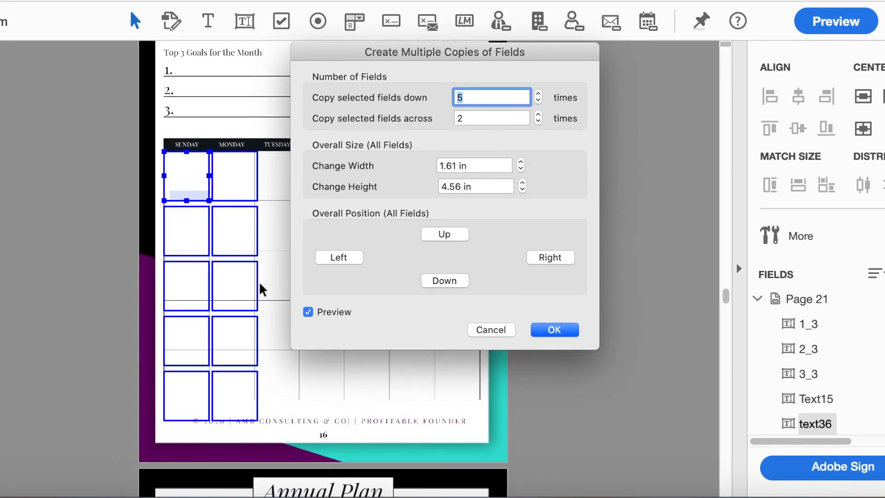
{"action": "scroll", "coordinate": [259, 284], "scroll_direction": "up", "scroll_amount": 1}
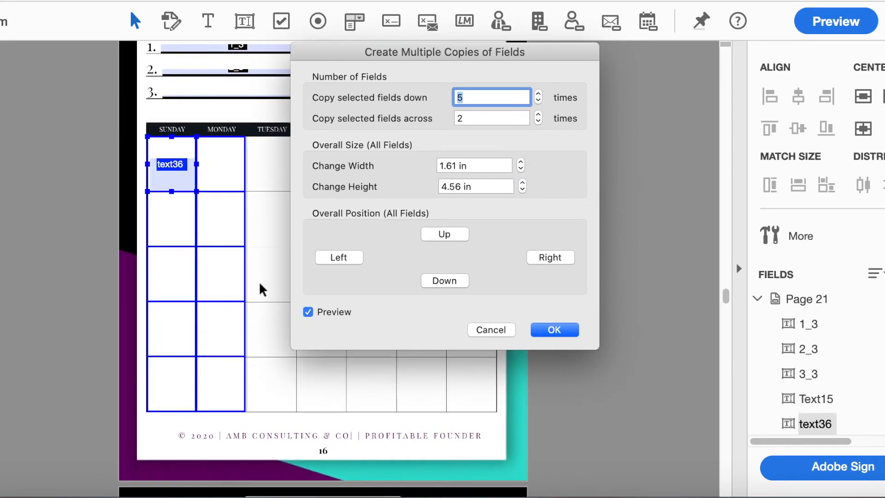
Set the field to be copied across 7 times and create the full grid of calendar fields
{"action": "left_click", "coordinate": [538, 115]}
{"action": "left_click", "coordinate": [538, 115]}
{"action": "left_click", "coordinate": [538, 114]}
{"action": "left_click", "coordinate": [538, 115]}
{"action": "left_click", "coordinate": [538, 115]}
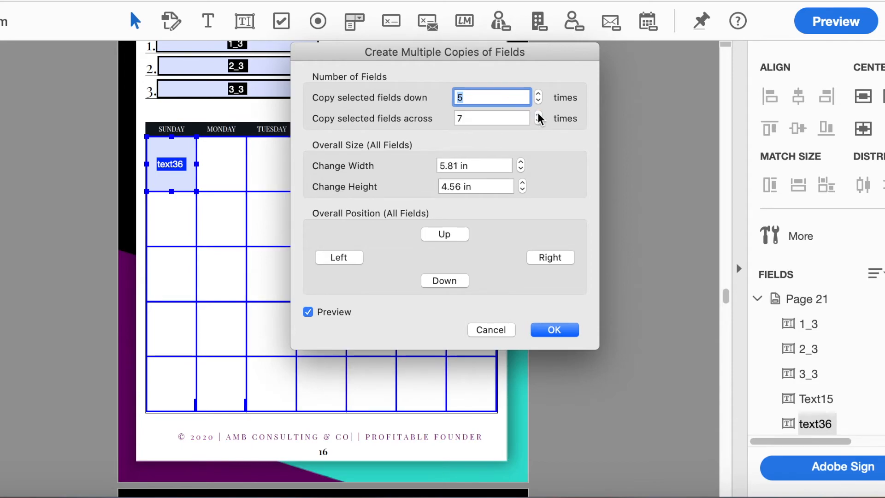
{"action": "left_click", "coordinate": [555, 329]}
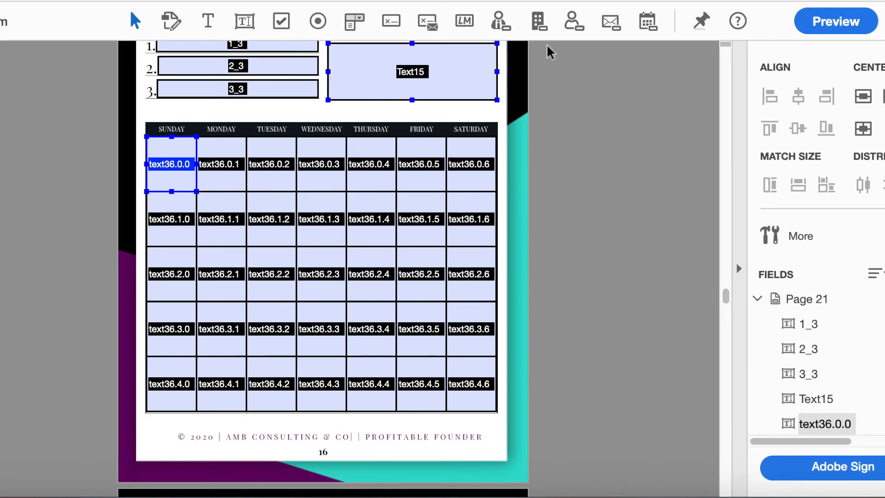
Preview the form, test the first Sunday cell on page 16 with "jsdkjfa", and clear it
{"action": "left_click", "coordinate": [821, 26]}
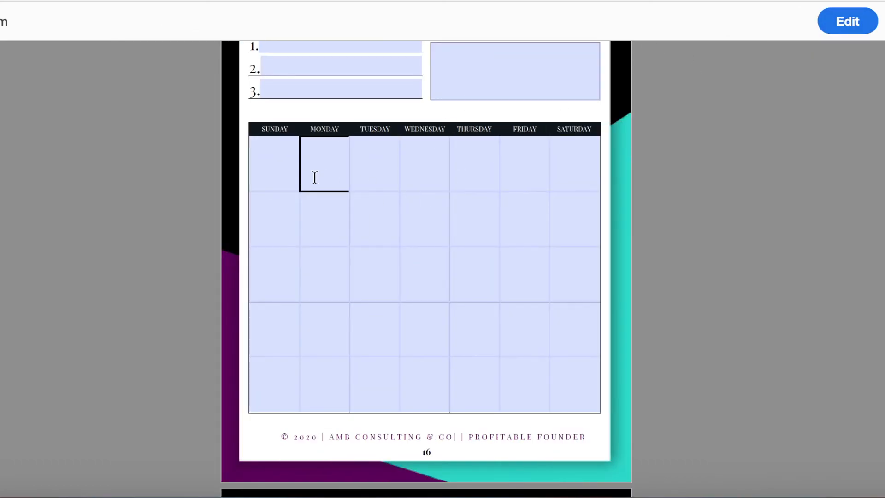
{"action": "left_click", "coordinate": [284, 165]}
{"action": "type", "text": "jsdkjfa"}
{"action": "left_click", "coordinate": [773, 202]}
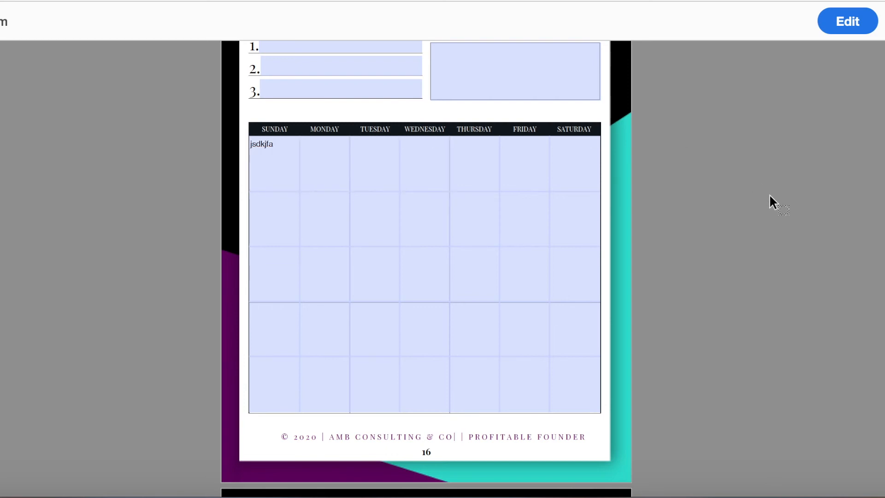
{"action": "left_click", "coordinate": [281, 152]}
{"action": "key", "text": "ctrl+a"}
{"action": "key", "text": "BackSpace"}
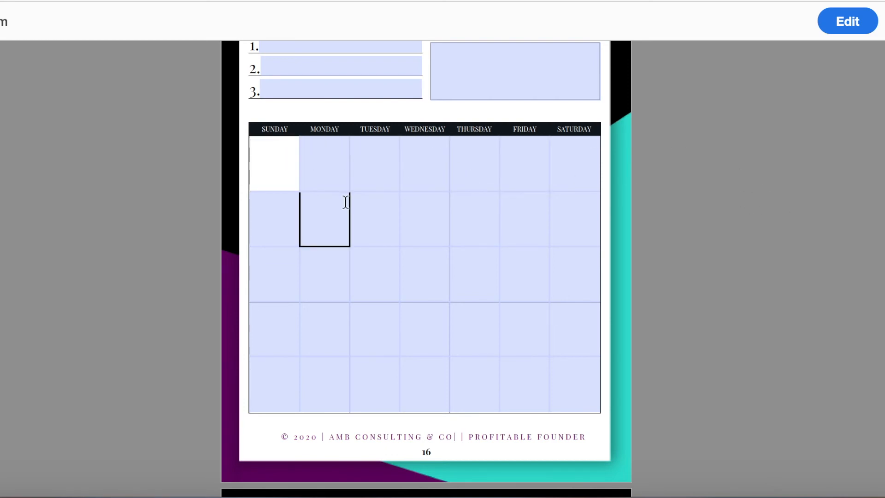
Test the second-row Monday cell with "slkjdjks f" and clear it
{"action": "left_click", "coordinate": [341, 199]}
{"action": "type", "text": "slkjdjks f"}
{"action": "left_click", "coordinate": [678, 295]}
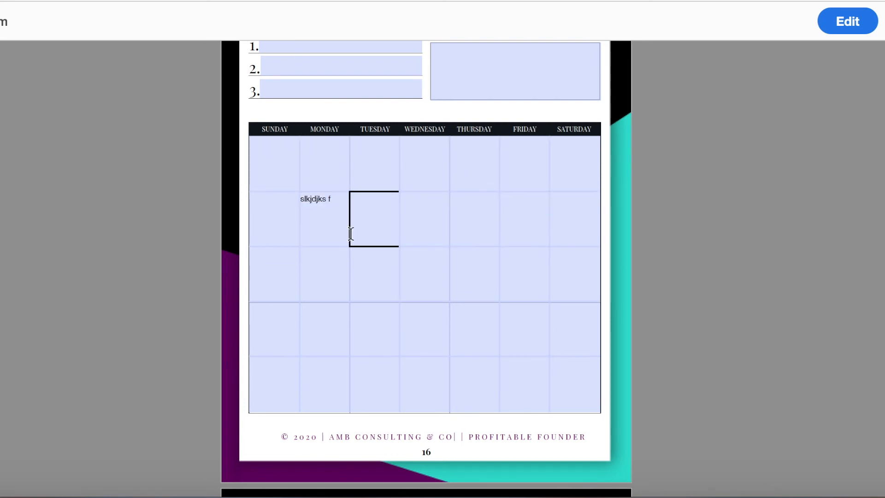
{"action": "left_click", "coordinate": [349, 234]}
{"action": "key", "text": "ctrl+a"}
{"action": "key", "text": "BackSpace"}
Enter the test text "dmnfsl" in the fourth-row Thursday cell
{"action": "left_click", "coordinate": [474, 327]}
{"action": "type", "text": "dmnfsl"}
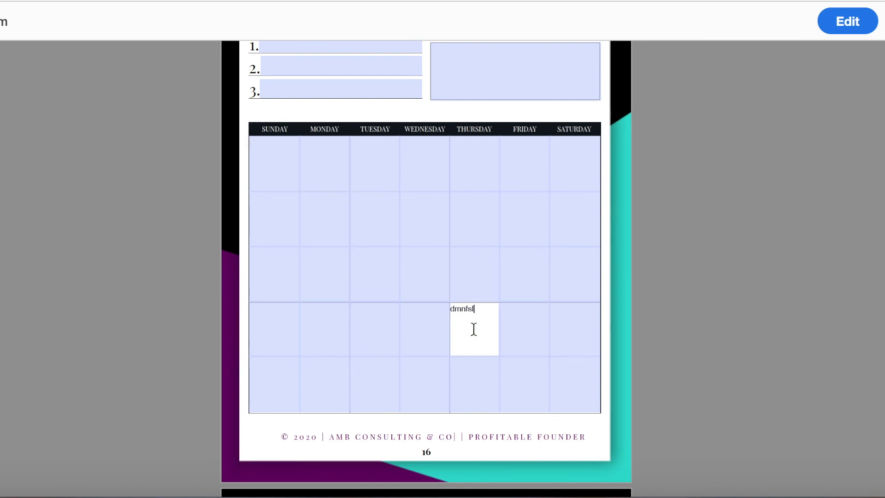
{"action": "left_click", "coordinate": [706, 306]}
{"action": "left_click", "coordinate": [474, 312]}
{"action": "key", "text": "ctrl+a"}
{"action": "left_click", "coordinate": [792, 282]}
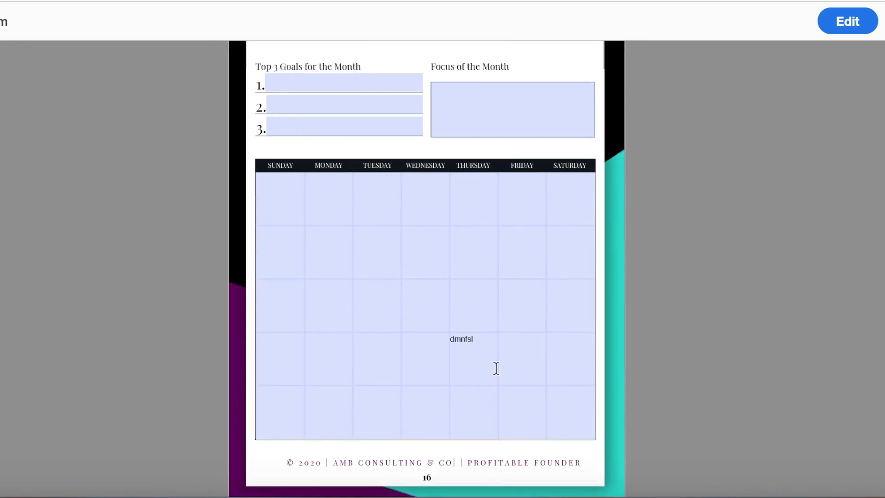
Check the Annual Plan calendars on the neighbouring pages for repeated test text
{"action": "scroll", "coordinate": [674, 228], "scroll_direction": "up", "scroll_amount": 10}
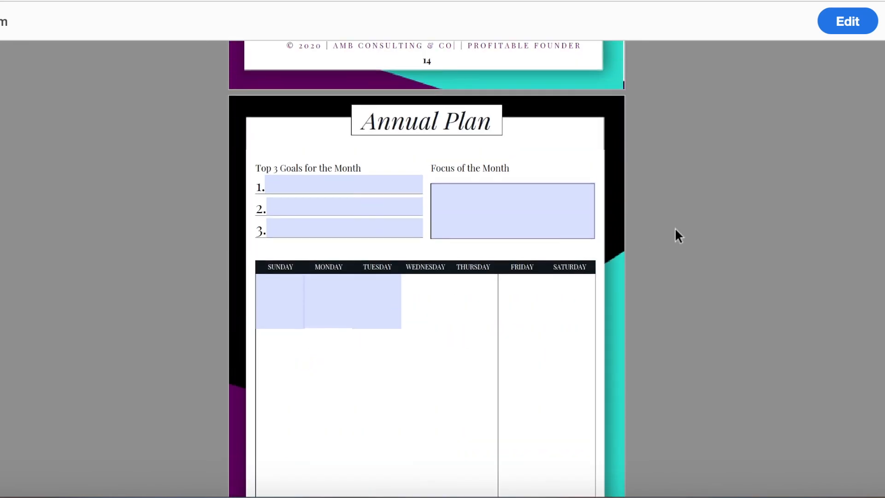
{"action": "scroll", "coordinate": [675, 227], "scroll_direction": "up", "scroll_amount": 8}
{"action": "scroll", "coordinate": [674, 228], "scroll_direction": "down", "scroll_amount": 10}
{"action": "scroll", "coordinate": [674, 228], "scroll_direction": "down", "scroll_amount": 15}
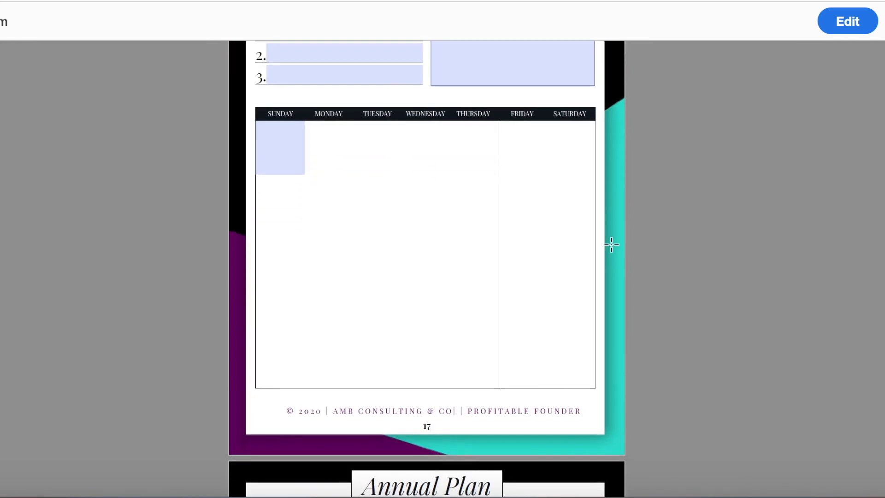
{"action": "scroll", "coordinate": [611, 244], "scroll_direction": "up", "scroll_amount": 6}
{"action": "scroll", "coordinate": [611, 244], "scroll_direction": "down", "scroll_amount": 6}
{"action": "scroll", "coordinate": [611, 244], "scroll_direction": "up", "scroll_amount": 4}
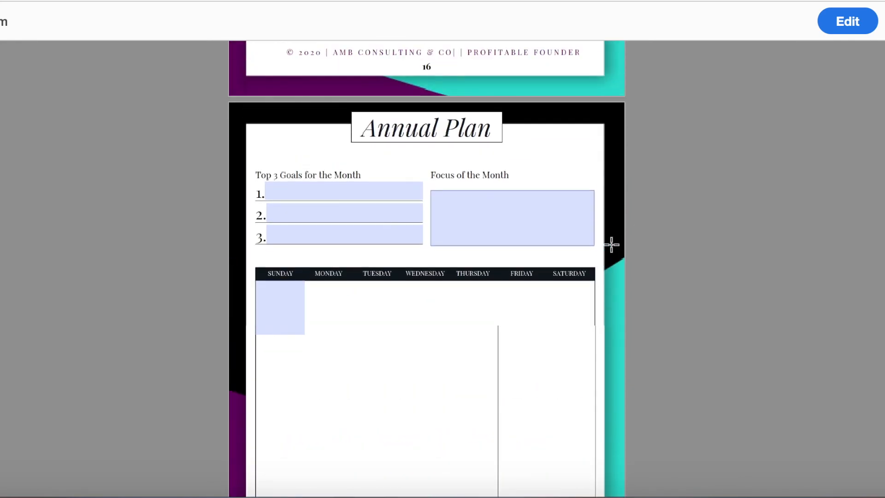
{"action": "scroll", "coordinate": [611, 245], "scroll_direction": "up", "scroll_amount": 4}
Clear the test text from the fourth-row Thursday cell on page 16
{"action": "left_click", "coordinate": [470, 116]}
{"action": "key", "text": "ctrl+a"}
{"action": "key", "text": "BackSpace"}
{"action": "scroll", "coordinate": [476, 136], "scroll_direction": "up", "scroll_amount": 7}
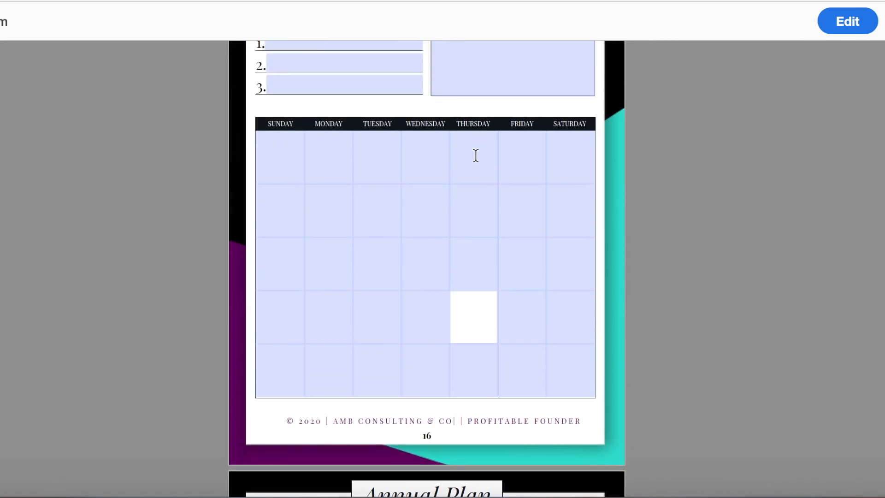
{"action": "scroll", "coordinate": [475, 137], "scroll_direction": "down", "scroll_amount": 1}
Return to form editing and select the third-row Monday field in the page 16 calendar
{"action": "left_click", "coordinate": [839, 21]}
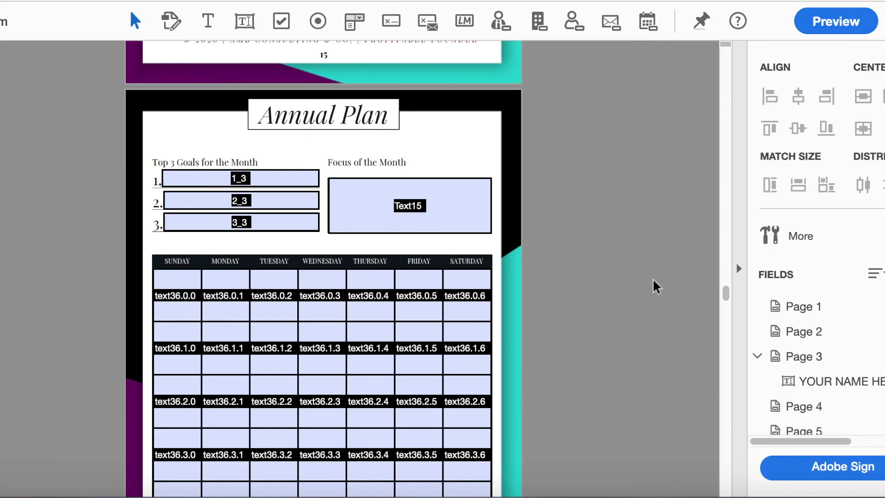
{"action": "scroll", "coordinate": [629, 336], "scroll_direction": "down", "scroll_amount": 3}
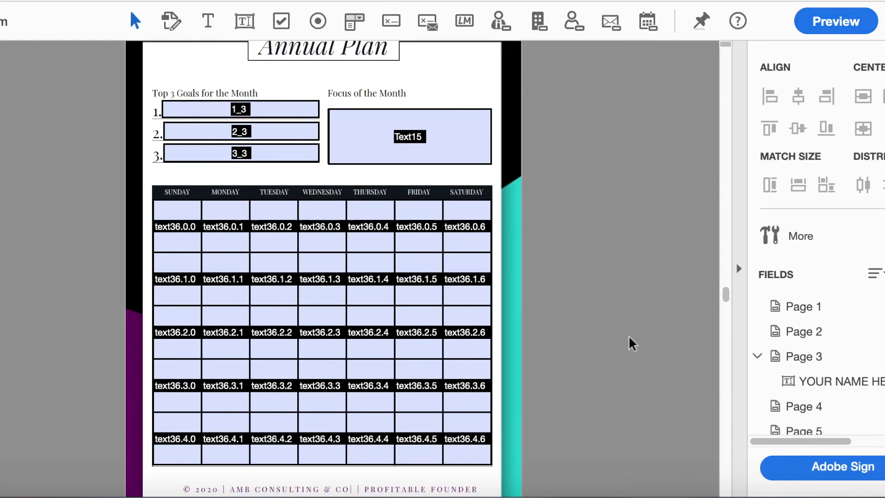
{"action": "left_click", "coordinate": [279, 330]}
{"action": "left_click", "coordinate": [233, 333]}
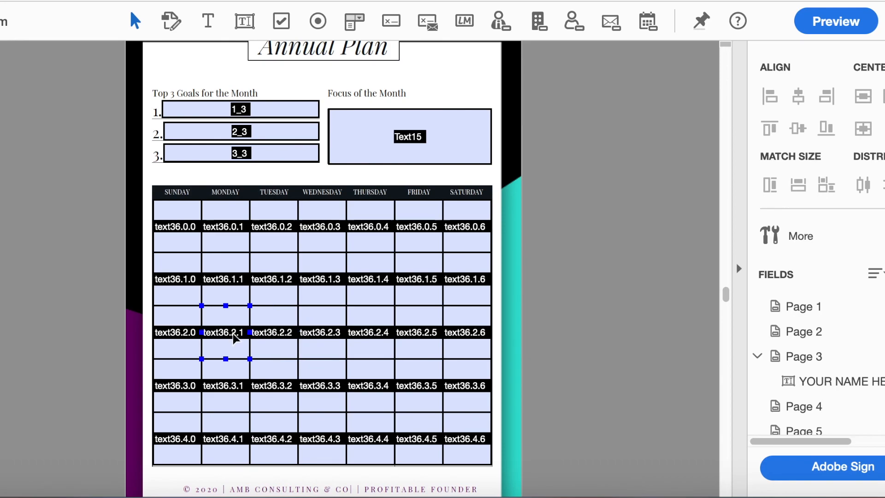